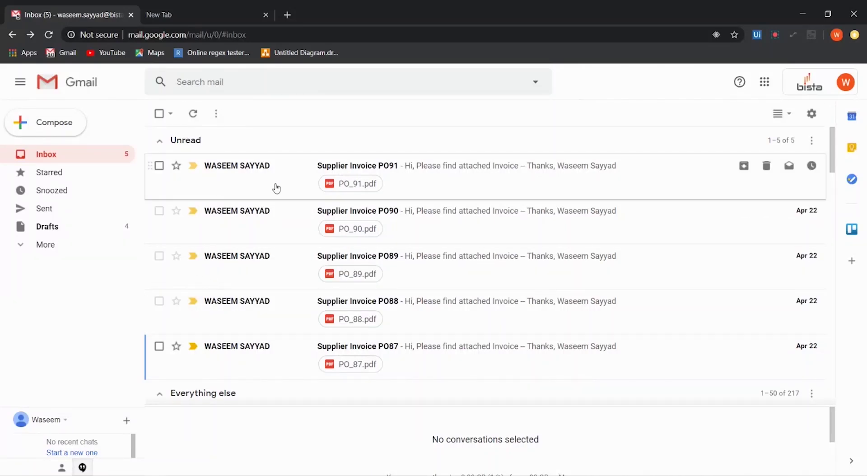
click(347, 192)
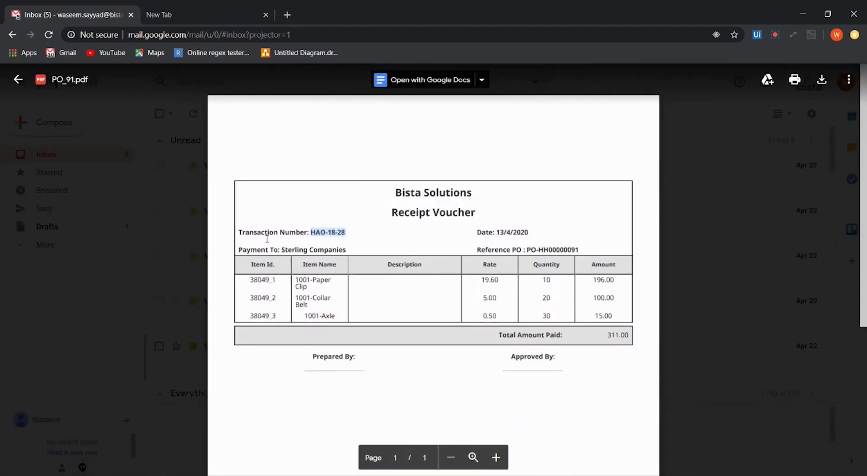
drag(239, 232, 309, 233)
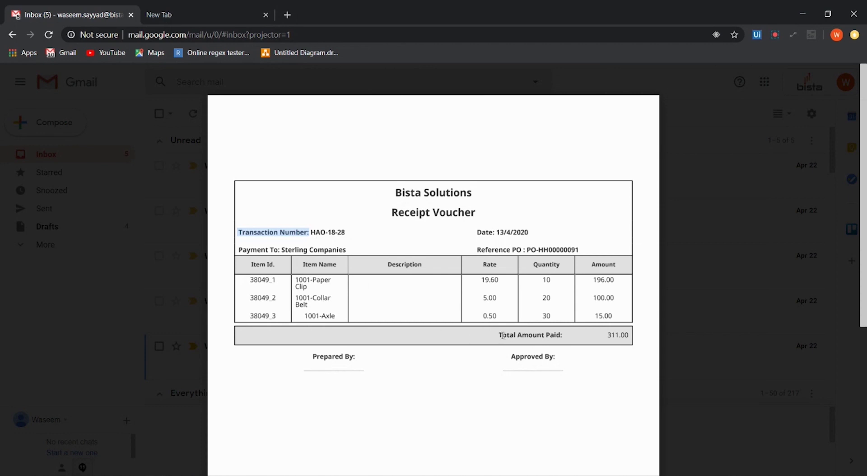
drag(498, 336, 545, 336)
click(616, 336)
double_click(616, 336)
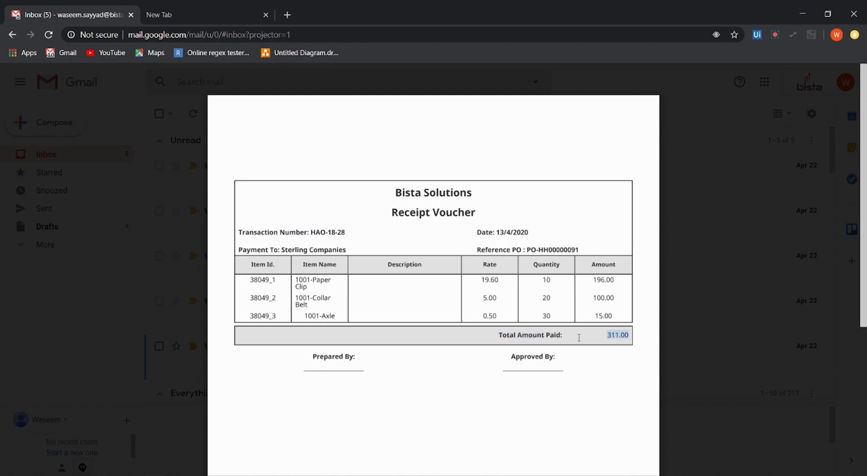
click(18, 81)
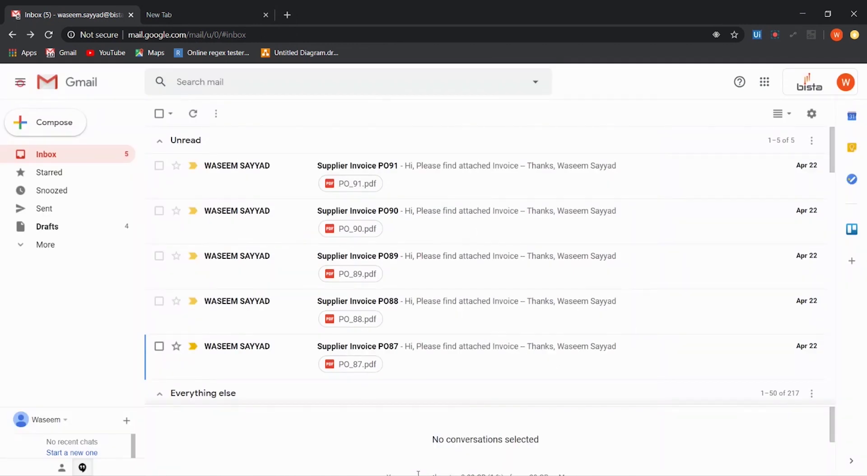
Switch to UiPath Studio and run the current workflow file with Run File.
key(alt+Tab)
click(78, 52)
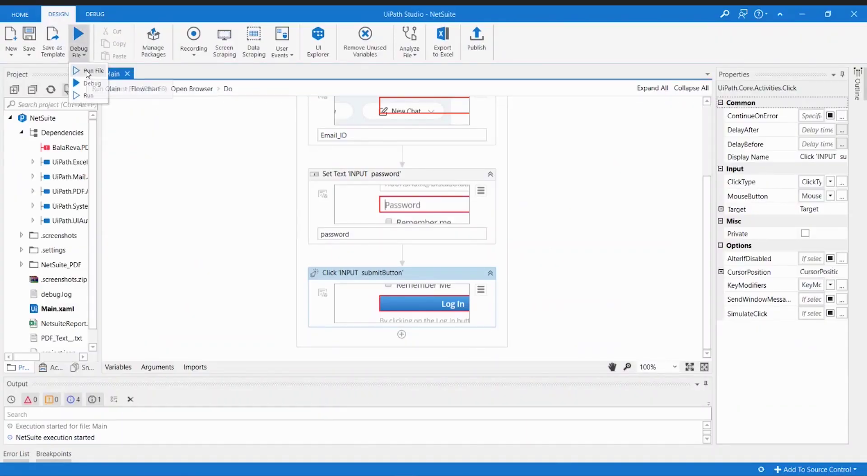
click(88, 71)
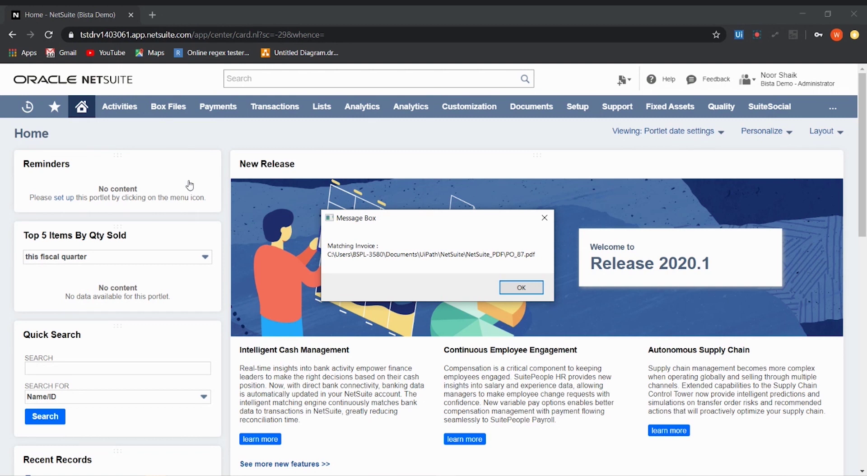
Look up HAO-18-25 and save the 1,094.98 bill payment to Acme Systems Incorporated.
key(Return)
text(HAO-18-25)
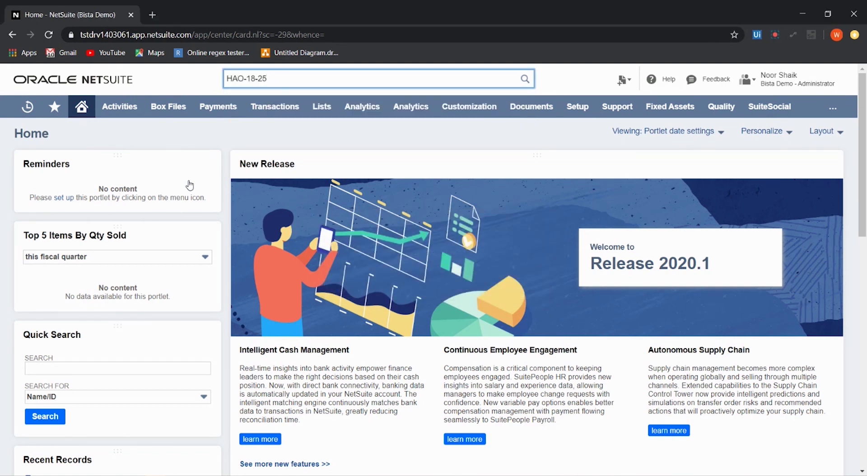
key(Return)
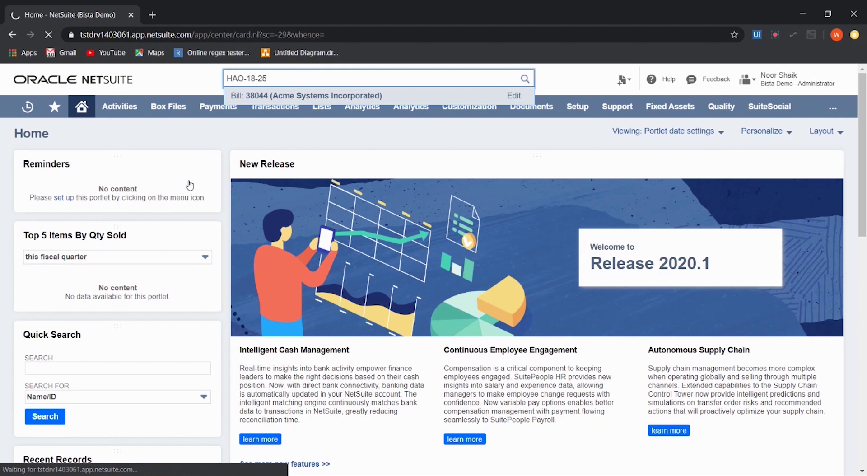
mouse_move(190, 185)
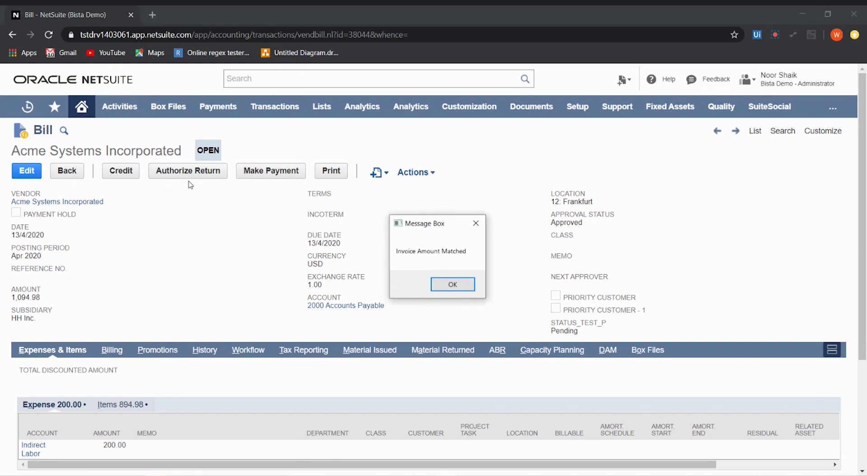
key(Return)
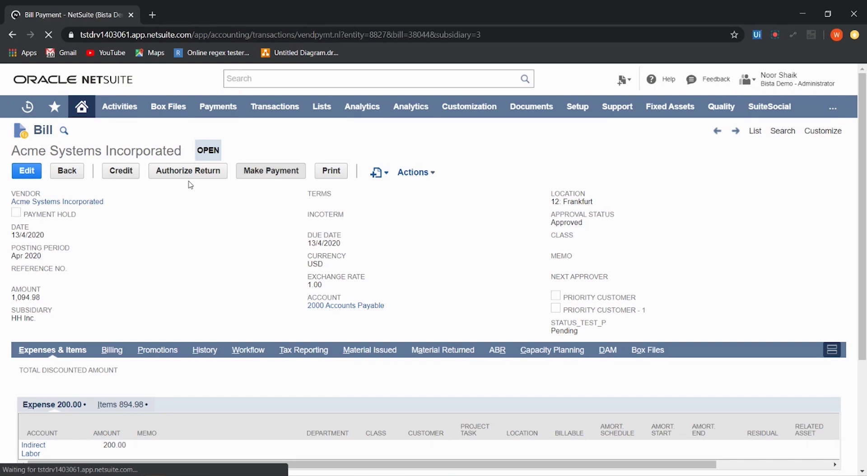
scroll(190, 184, down, 3)
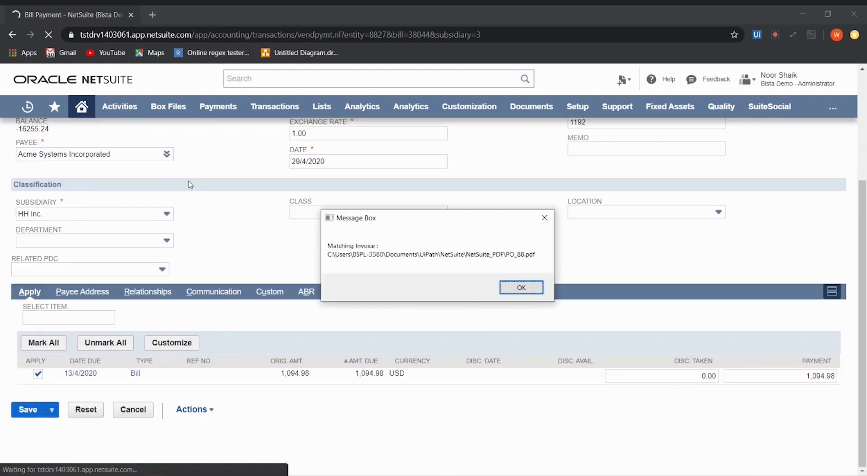
key(Return)
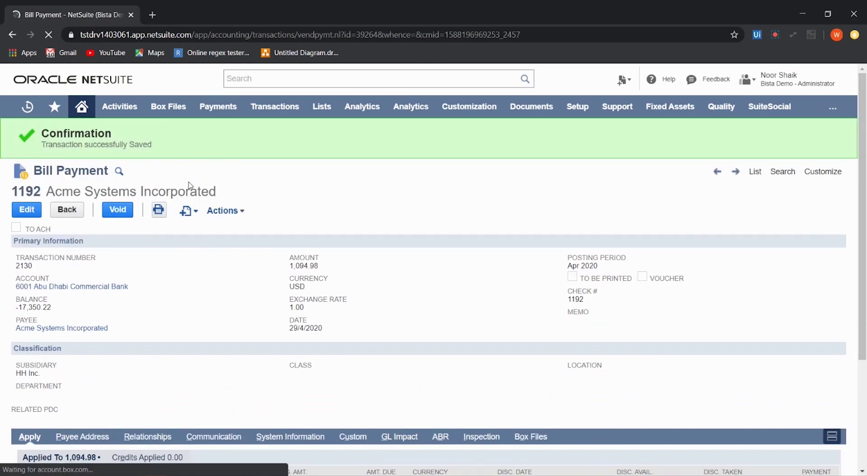
Look up HAO-18-24 and save the 620.00 payment for the ACM Group bill.
text(HAO-18-24)
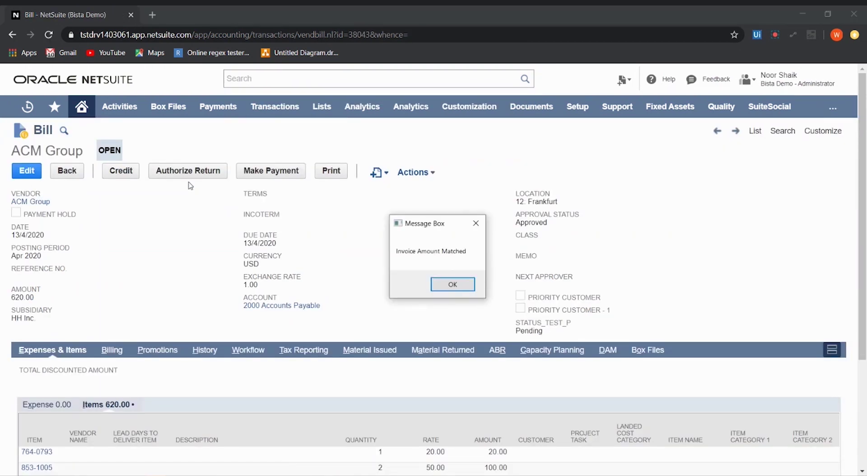
key(Return)
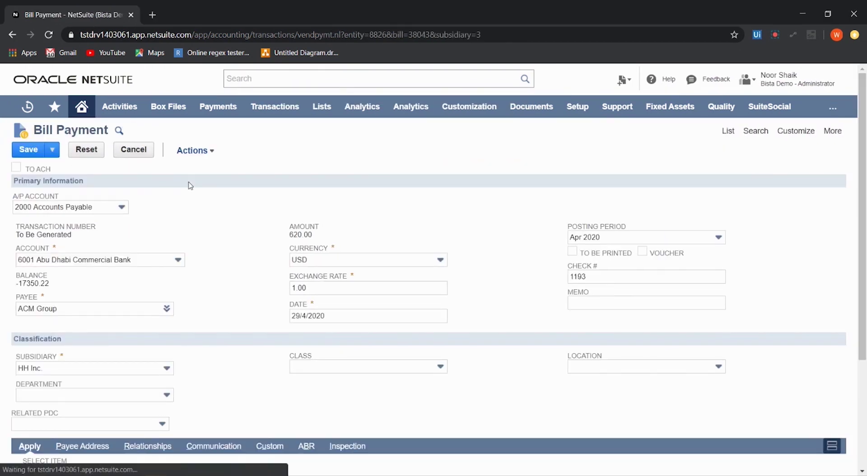
scroll(190, 185, down, 3)
key(Return)
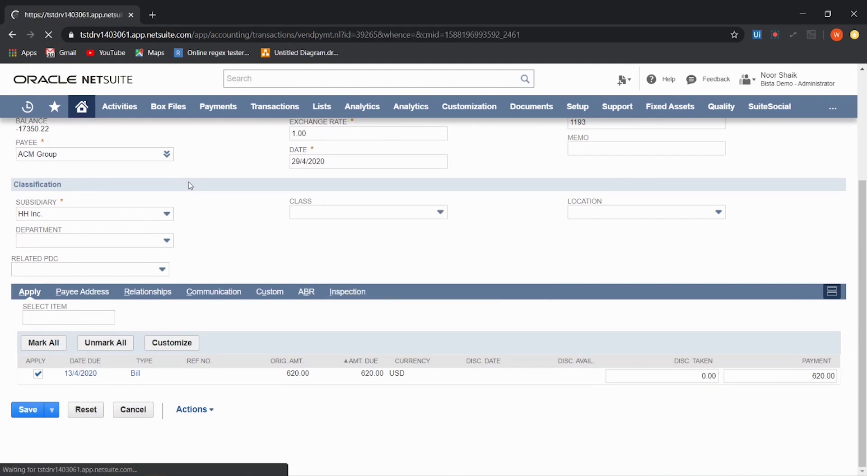
Search HAO-18-26 to open the Academy Sports & Outdoors bill 38046.
key(alt+g)
text(HAO-18-26)
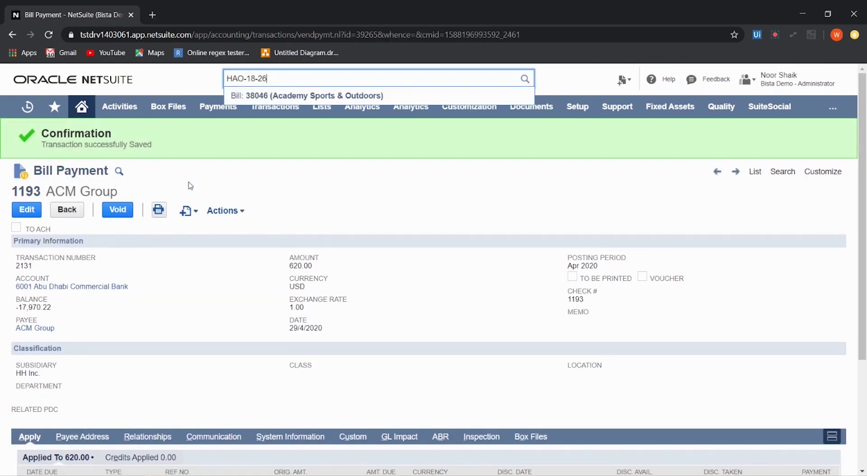
key(Return)
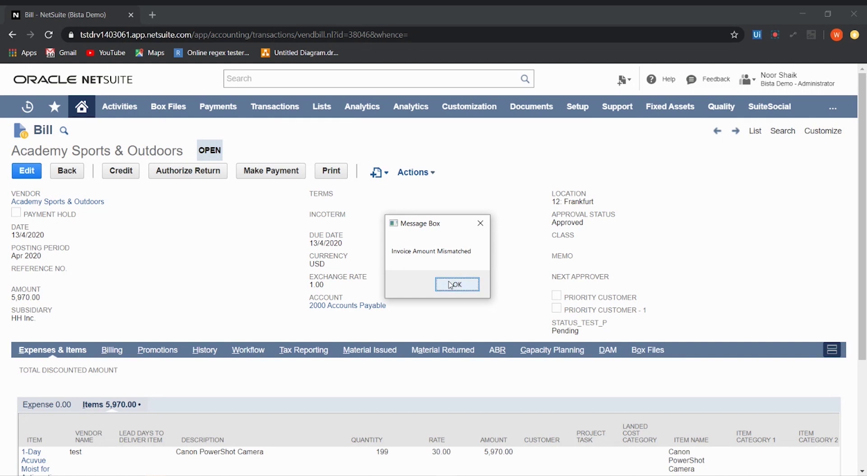
Dismiss the mismatch notice, then look up haO-18-27 and save its 1,188.00 bill payment.
click(456, 284)
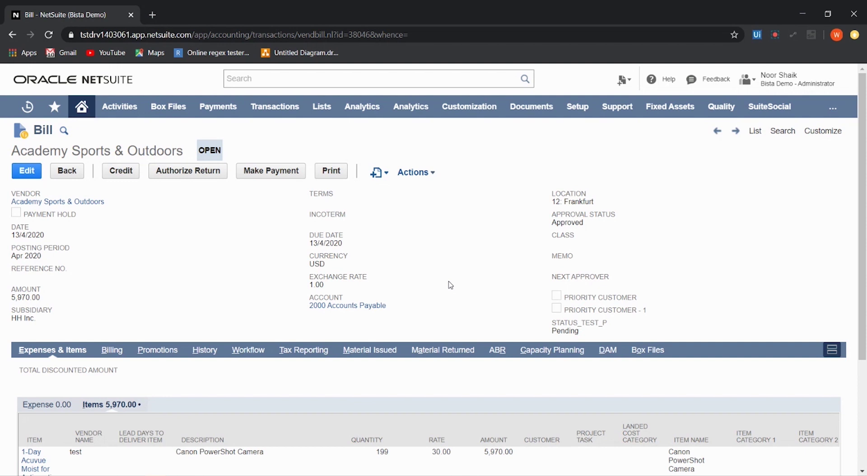
key(Return)
text(haO-18-27)
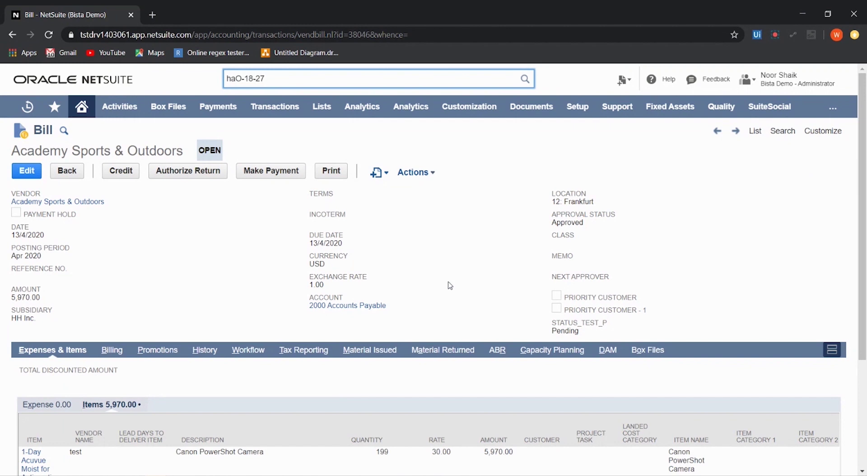
key(Return)
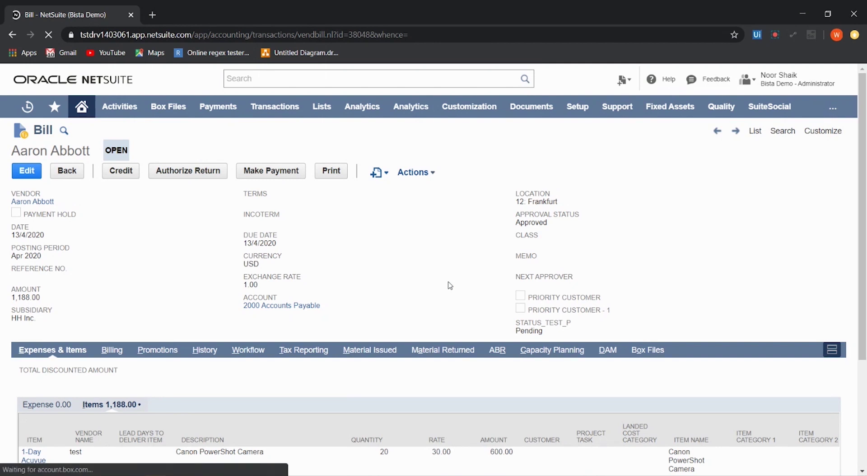
click(449, 285)
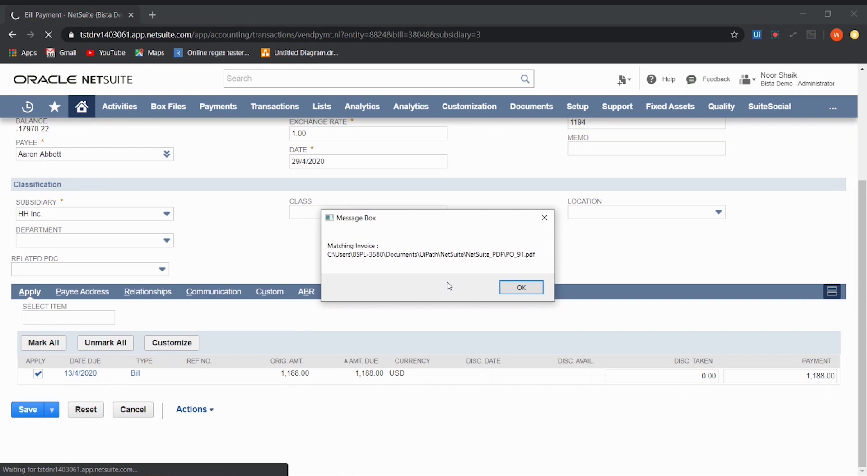
key(Return)
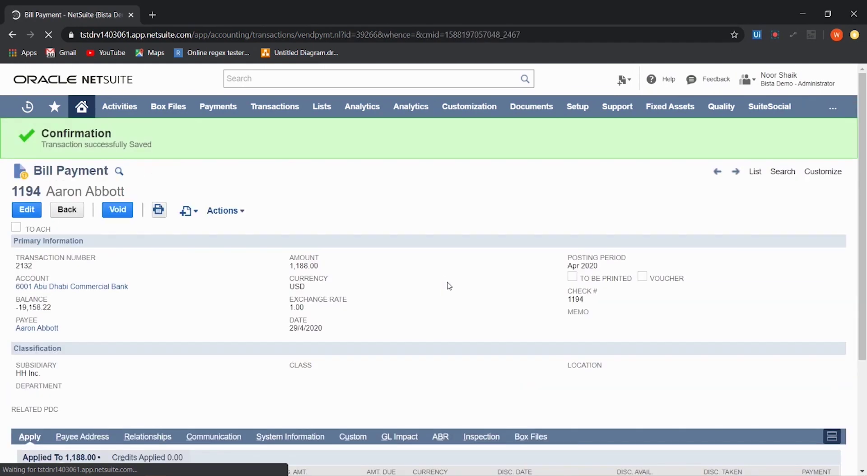
Look up HAO-18-28 and submit a 311.00 payment for the Sterling Companies bill.
key(alt+g)
text(HAO-18-28)
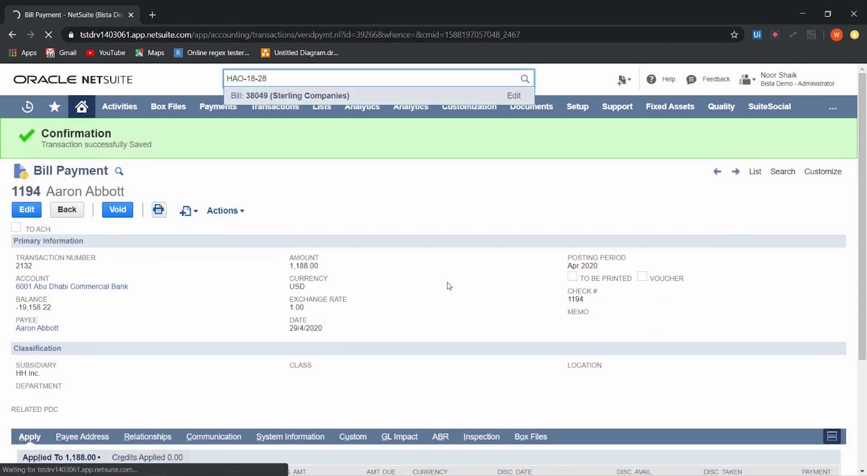
key(Return)
key(alt+m)
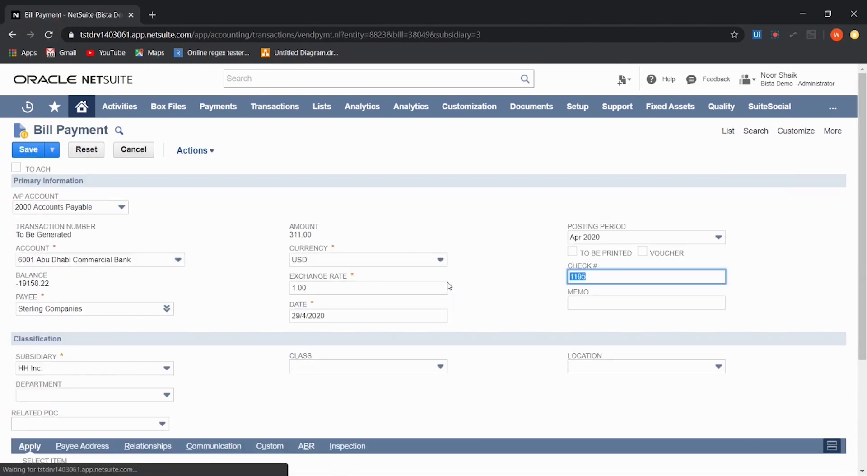
key(alt+s)
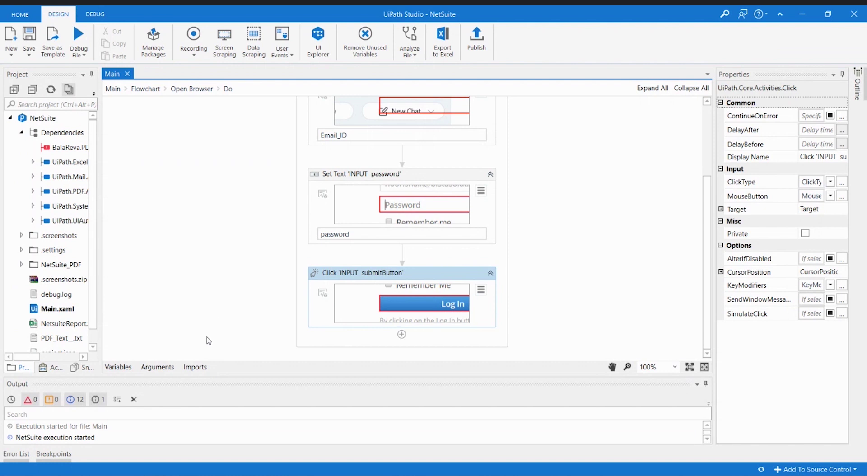
Bring the Gmail inbox forward in Chrome and refresh it to show the new report emails.
click(58, 434)
click(107, 160)
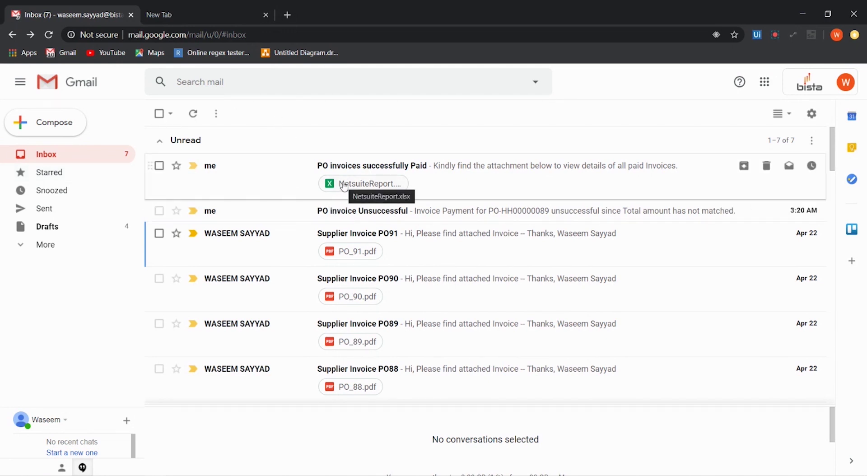
Open the NetsuiteReport.xlsx attachment from the 'PO invoices successfully Paid' email.
click(369, 186)
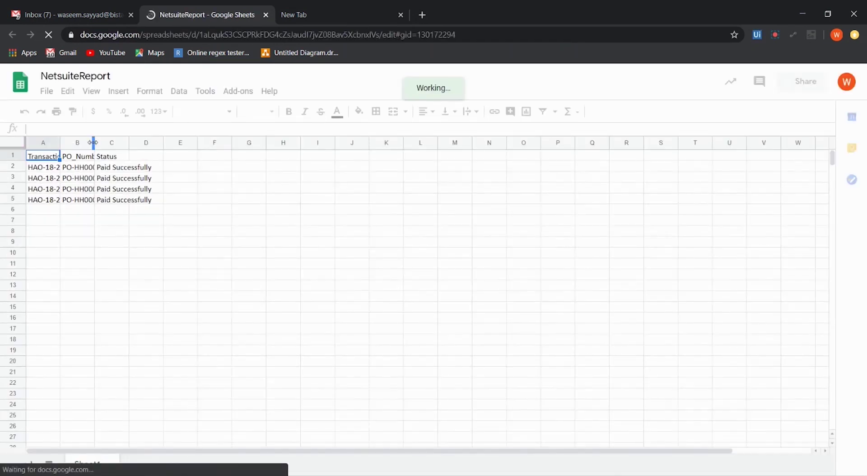
Widen NetsuiteReport columns A and B, then check HAO-18-25 and its payment status.
drag(95, 142, 133, 144)
drag(60, 143, 82, 143)
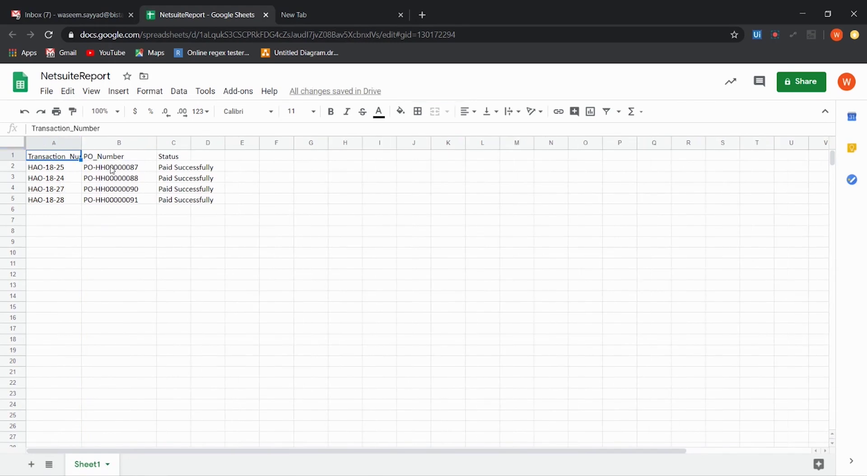
click(61, 171)
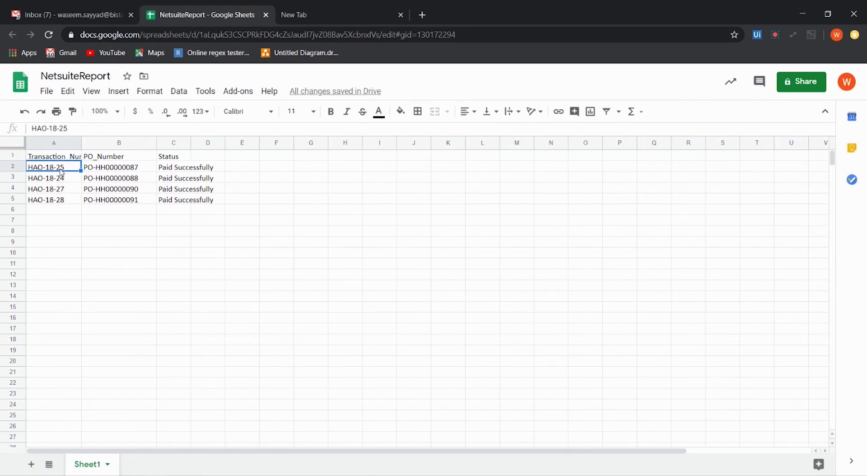
click(172, 168)
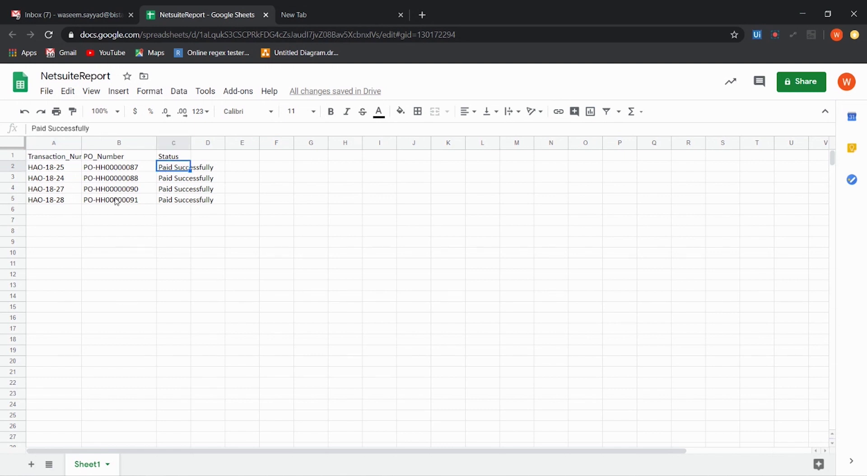
Open the 'PO invoice Unsuccessful' email and select the unmatched PO-HH00000089.
click(109, 18)
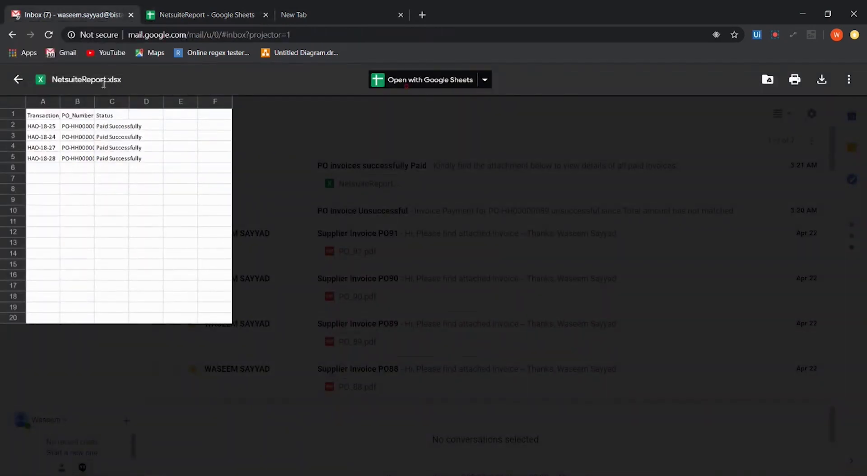
click(16, 81)
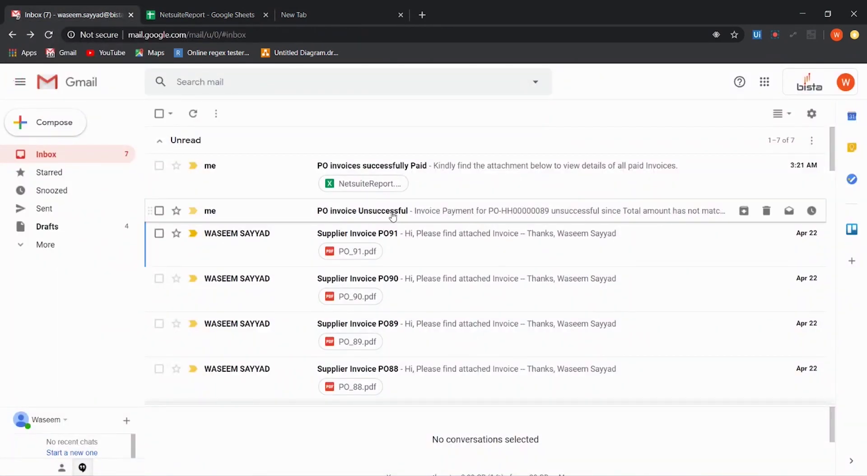
click(392, 217)
click(811, 426)
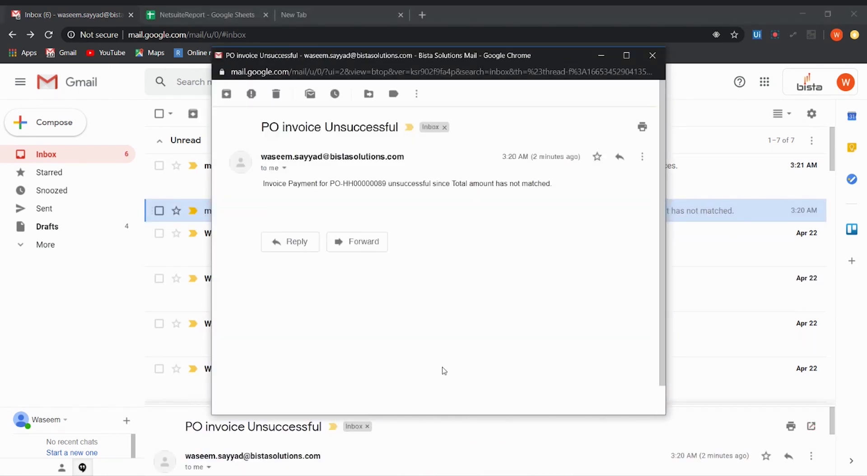
drag(349, 183, 389, 192)
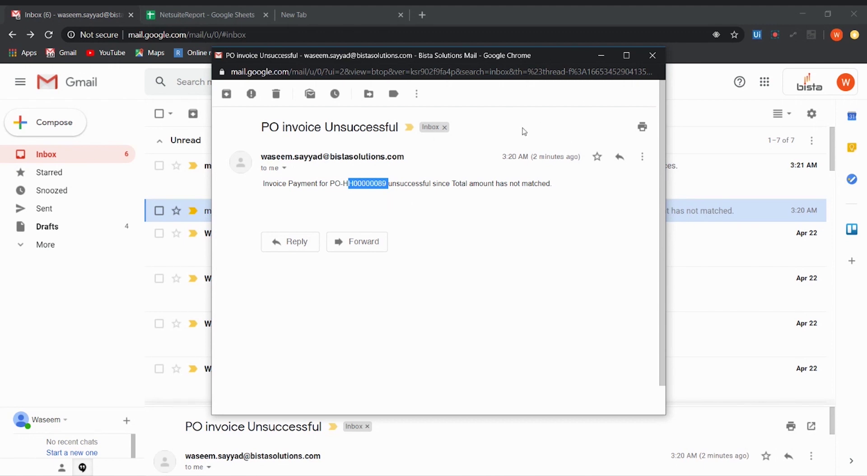
Close the notice, open PO_89.pdf and select transaction HAO-18-26.
click(653, 55)
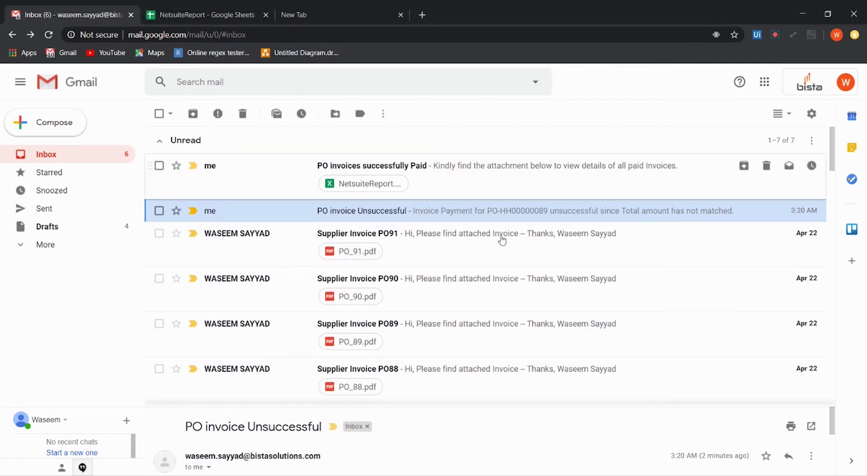
click(361, 342)
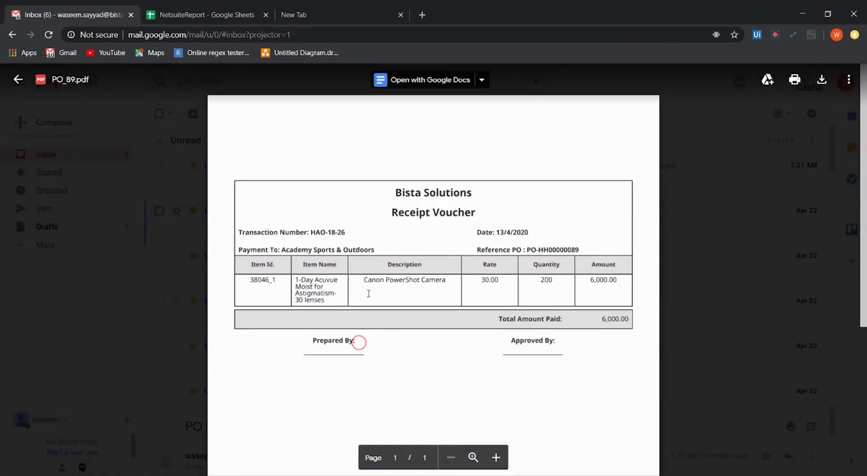
drag(311, 232, 347, 248)
key(ctrl+c)
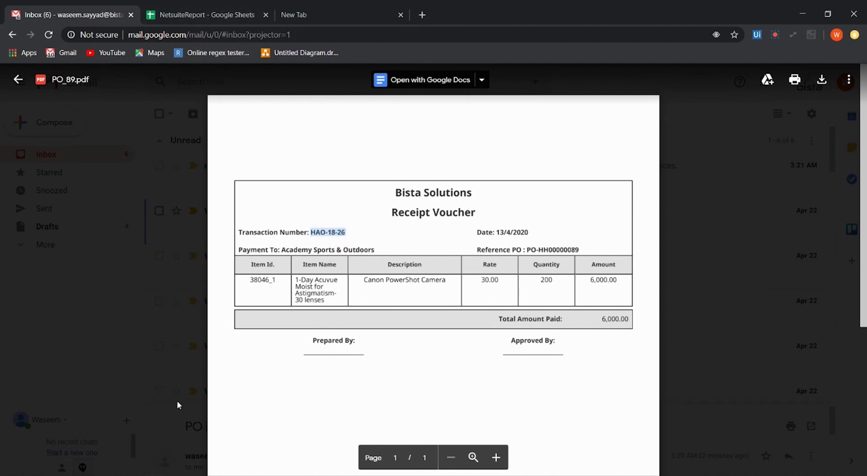
Paste HAO-18-26 into NetSuite's global search and open Academy Sports & Outdoors bill 38046.
click(315, 458)
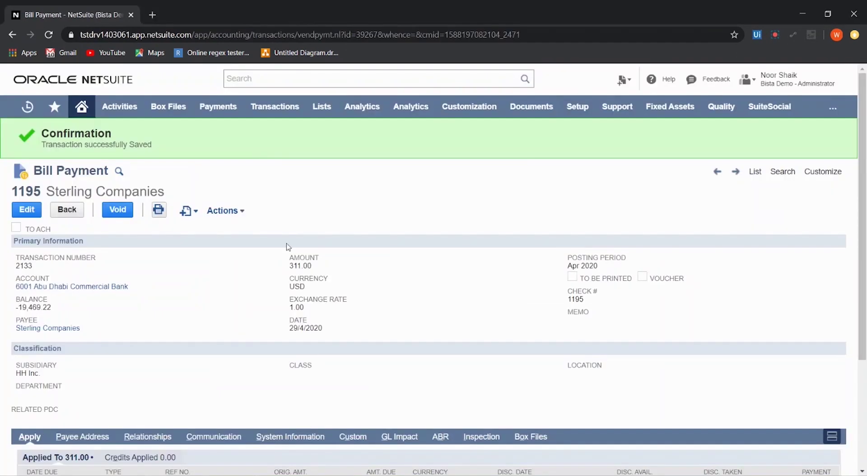
click(261, 79)
right_click(261, 80)
click(296, 166)
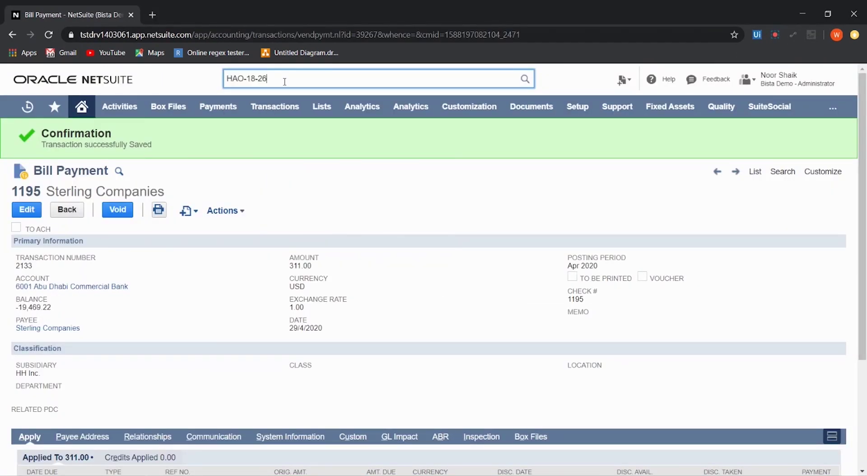
click(285, 96)
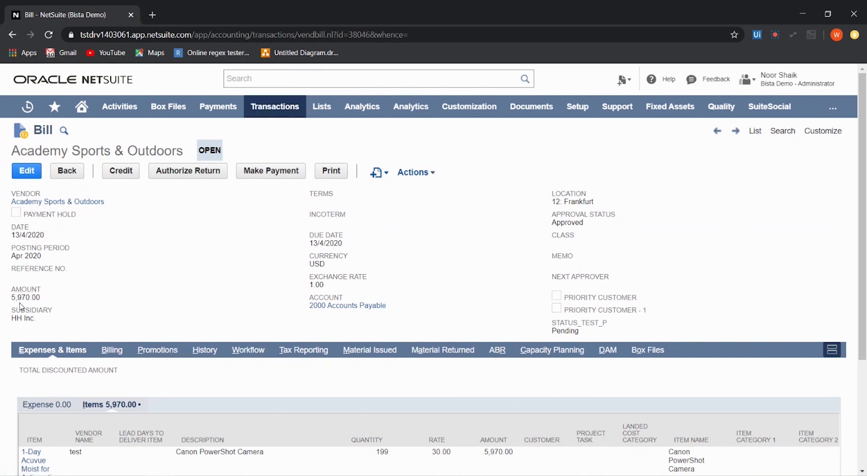
Highlight the bill amount 5,970.00, then return to the PO_89 voucher in Gmail.
drag(13, 297, 42, 301)
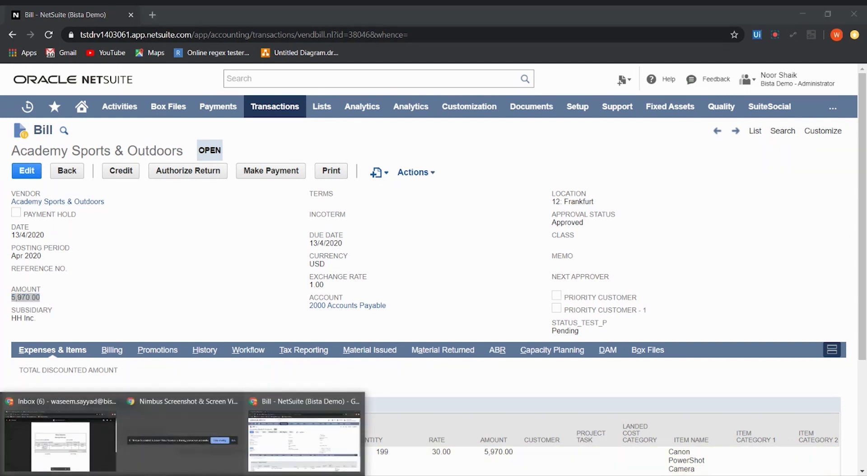
click(58, 434)
click(587, 282)
Mark the voucher's 6,000.00 amount and close the PO_89 PDF preview.
double_click(608, 281)
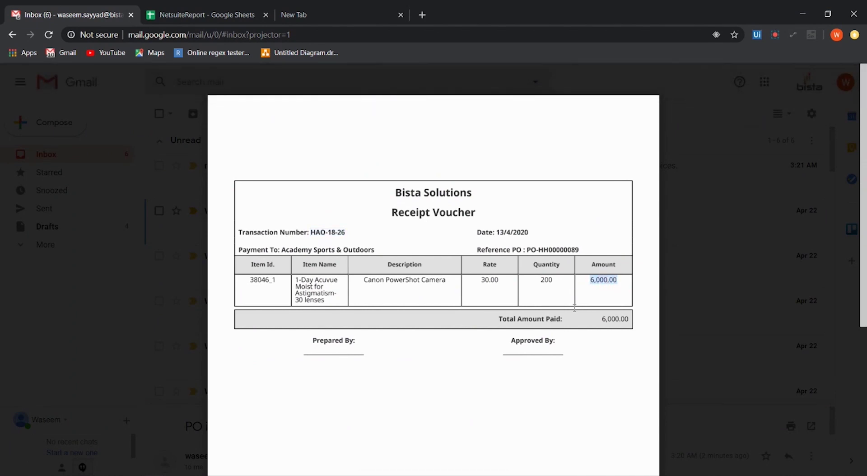
key(Escape)
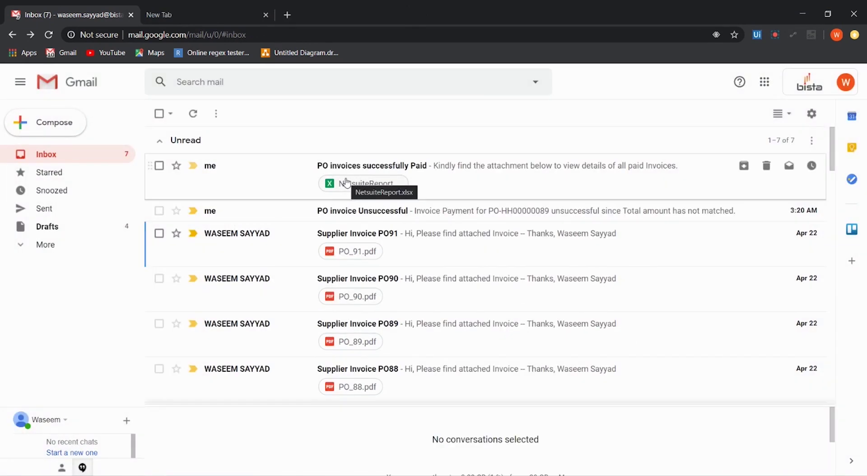